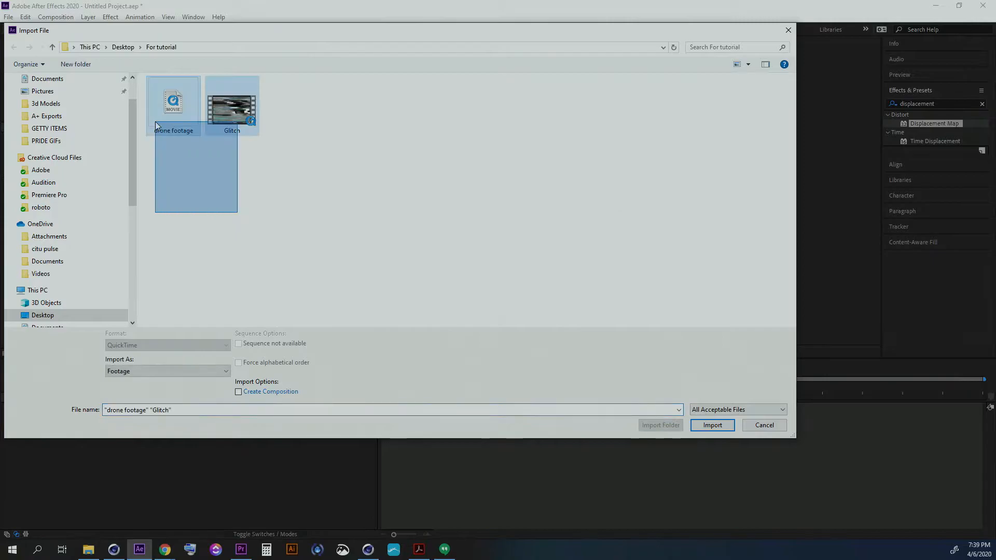
Step: Import the drone footage and Glitch clips, build a composition from drone footage.mov, and scrub through it
click(697, 427)
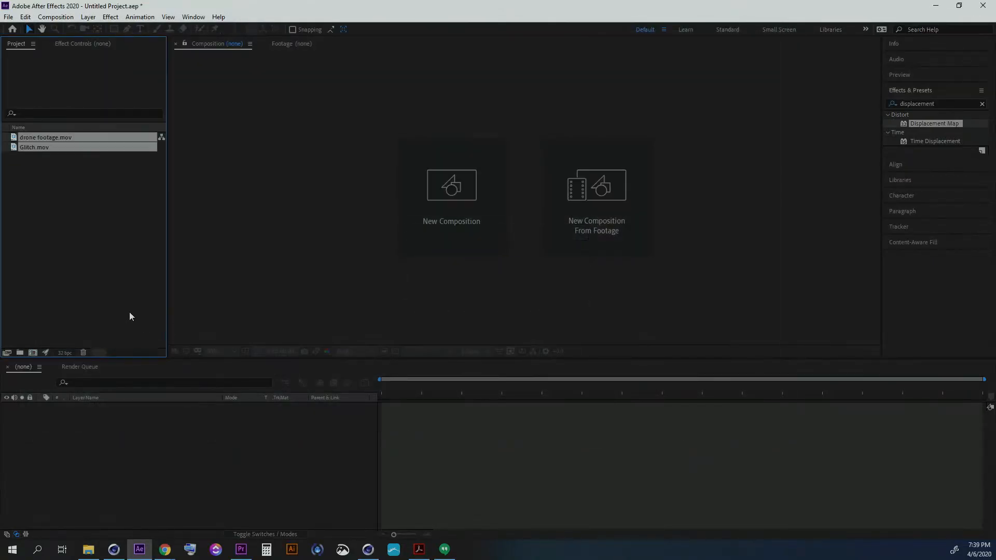
click(51, 235)
click(16, 147)
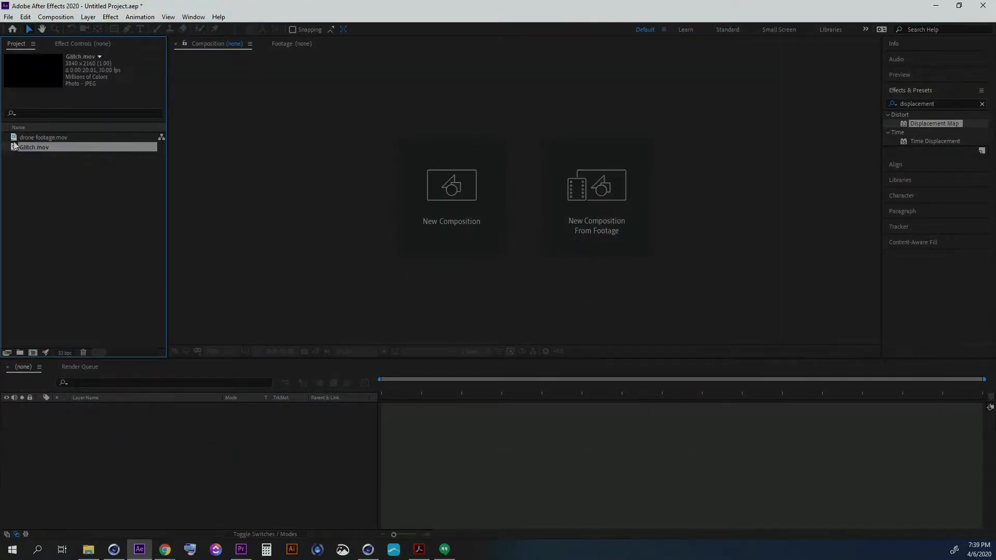
click(16, 137)
drag(16, 138, 135, 459)
drag(426, 386, 645, 387)
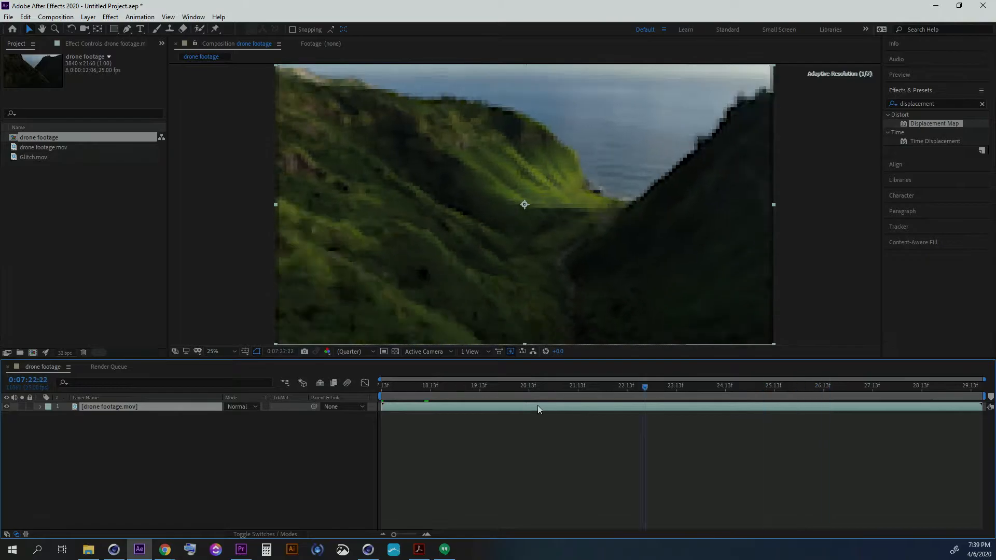
drag(549, 405, 385, 402)
Step: Open Glitch.mov in the footage viewer and scrub through it to examine the glitch pattern
click(34, 180)
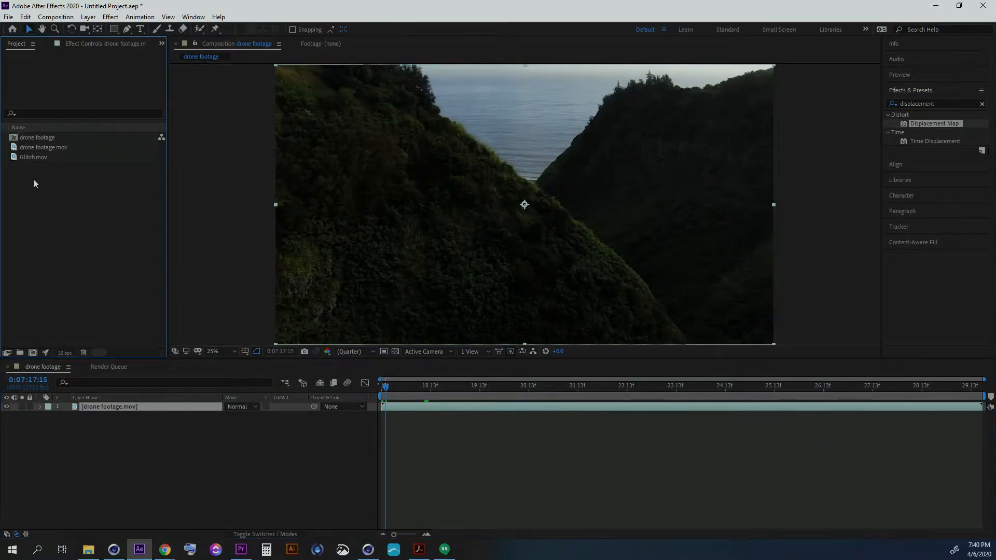
click(14, 159)
double_click(15, 159)
drag(247, 331, 704, 328)
click(103, 232)
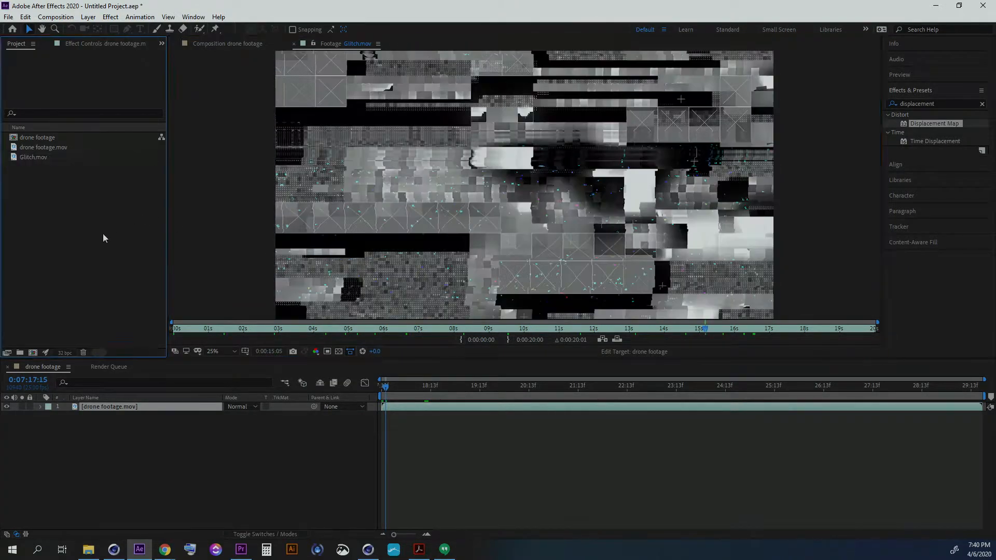
Step: Add Glitch.mov to the composition beneath the drone footage layer and return to the start of the timeline
drag(39, 159, 104, 418)
click(120, 416)
drag(400, 388, 344, 381)
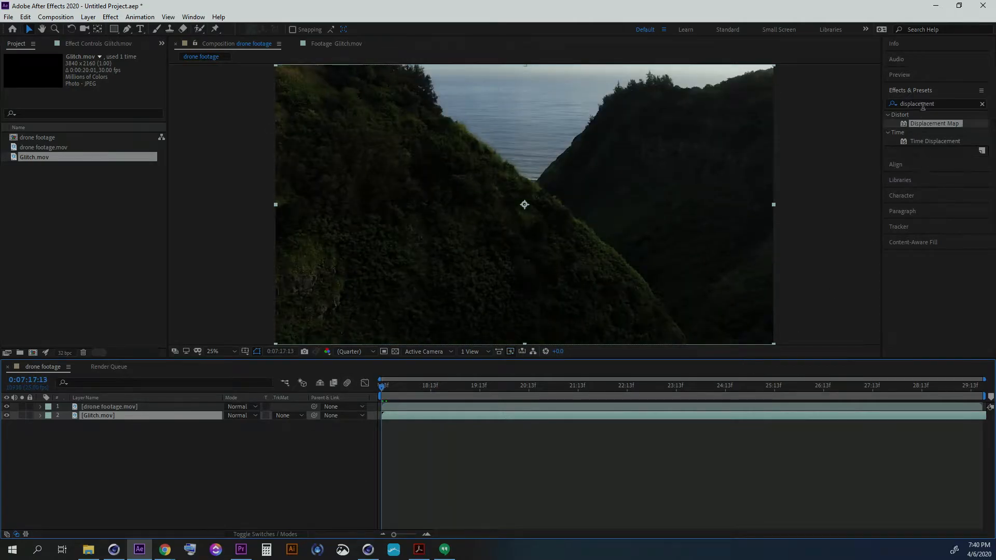
Step: Apply the Displacement Map effect to the drone footage layer
click(933, 104)
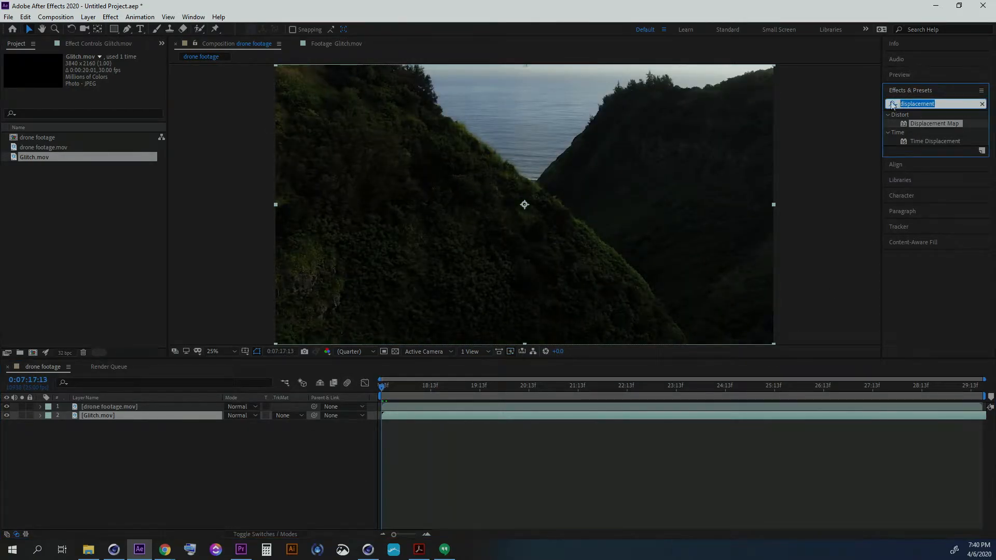
click(906, 124)
drag(907, 124, 119, 409)
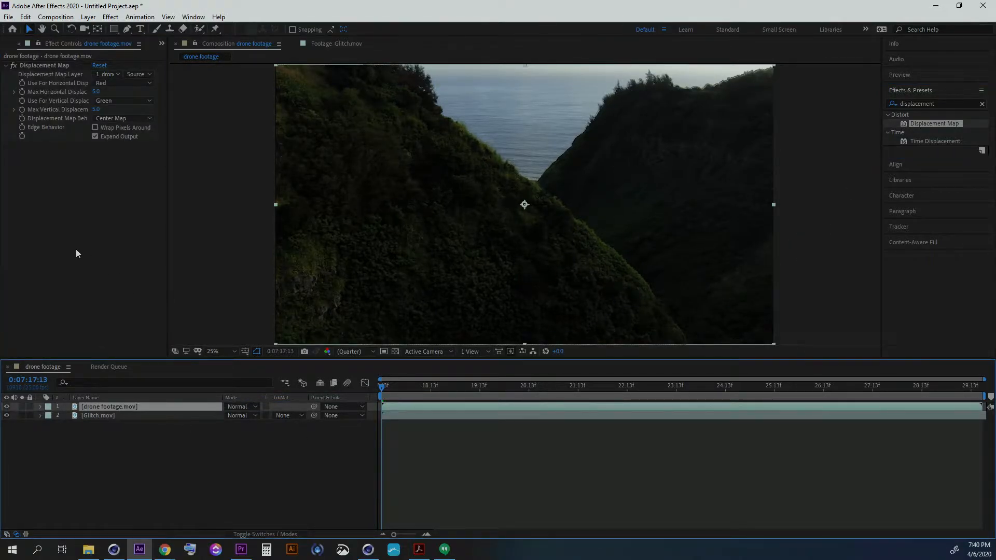
click(86, 229)
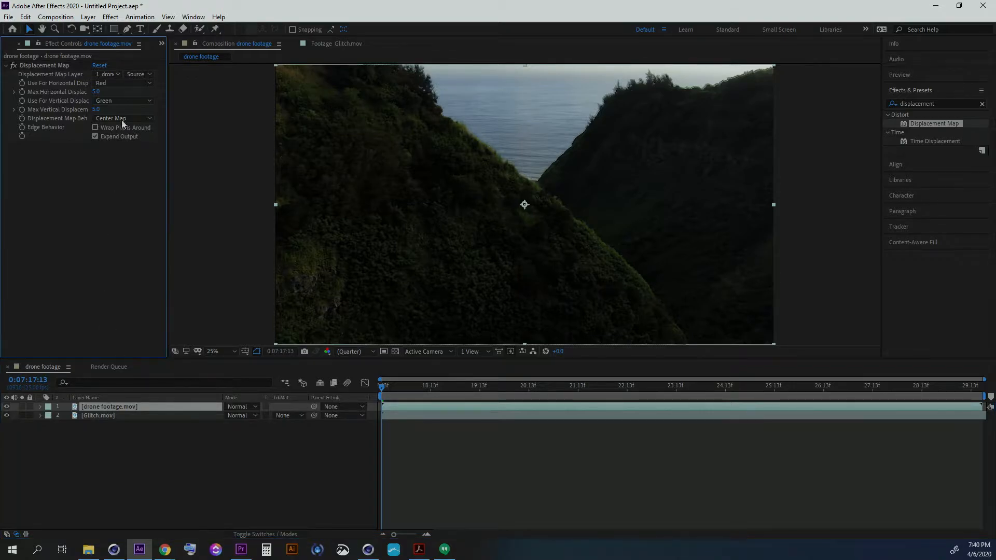
Step: Set the Displacement Map Layer to Glitch.mov and play back the composition to check the distortion
click(105, 74)
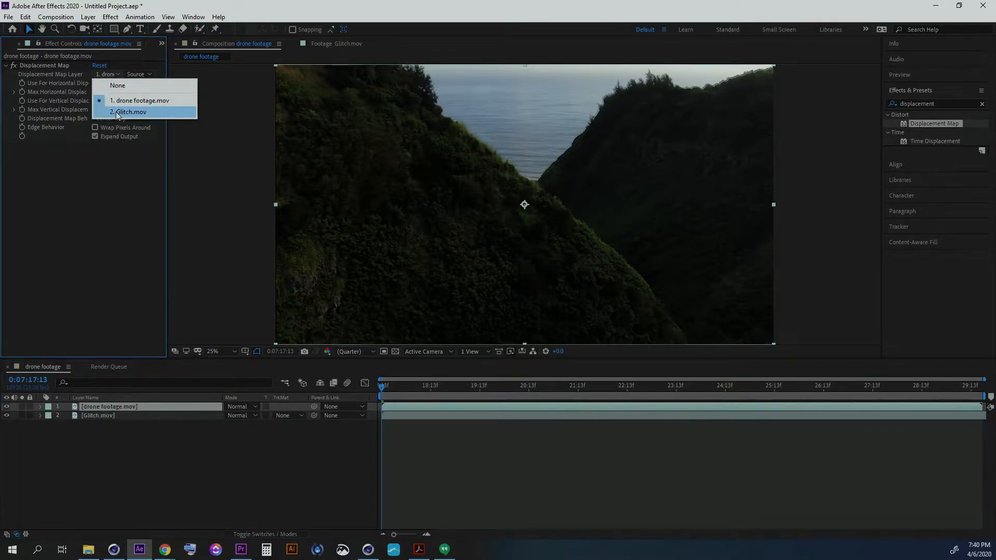
click(117, 113)
drag(394, 386, 456, 388)
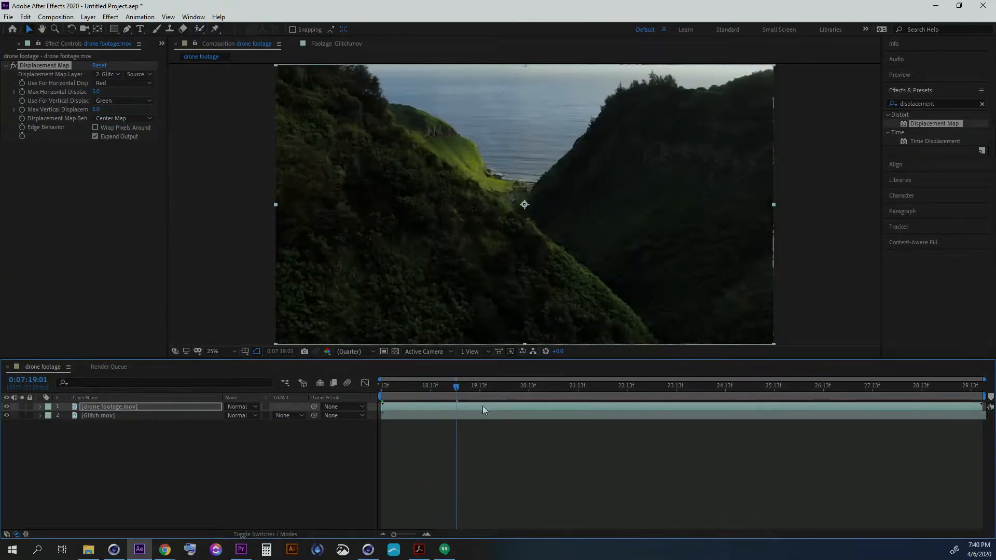
key(space)
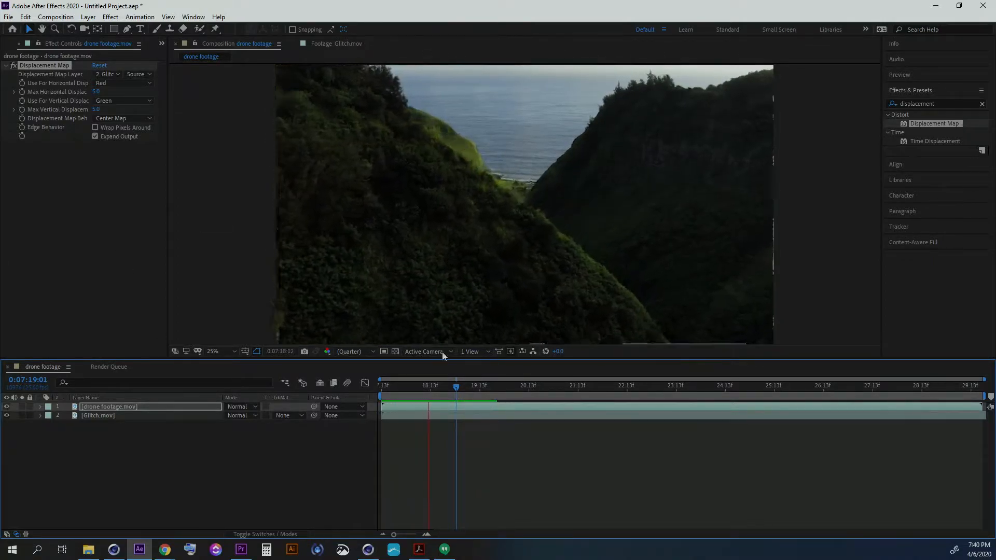
click(407, 388)
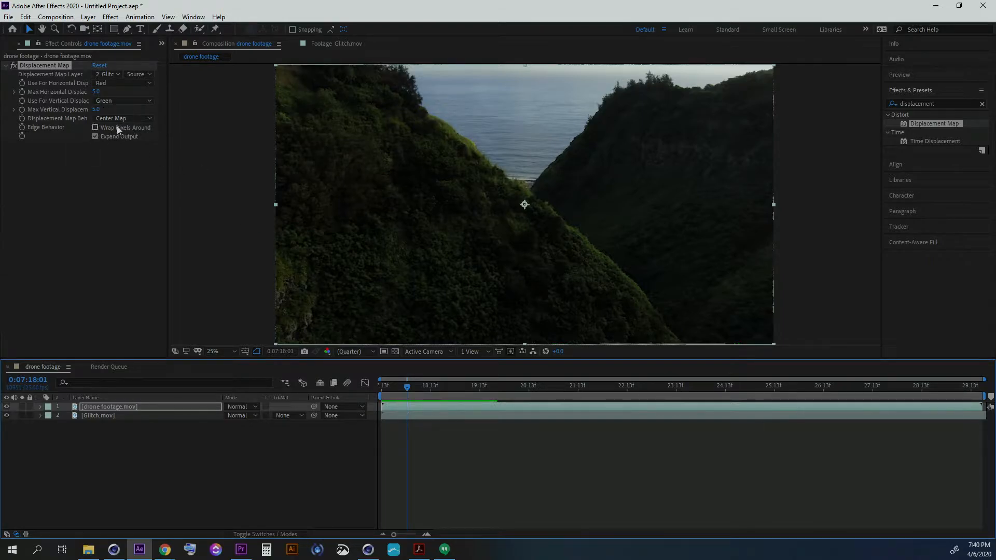
Step: Enable Wrap Pixels Around and set Use For Horizontal Displacement to Luminance in the Displacement Map effect
click(95, 128)
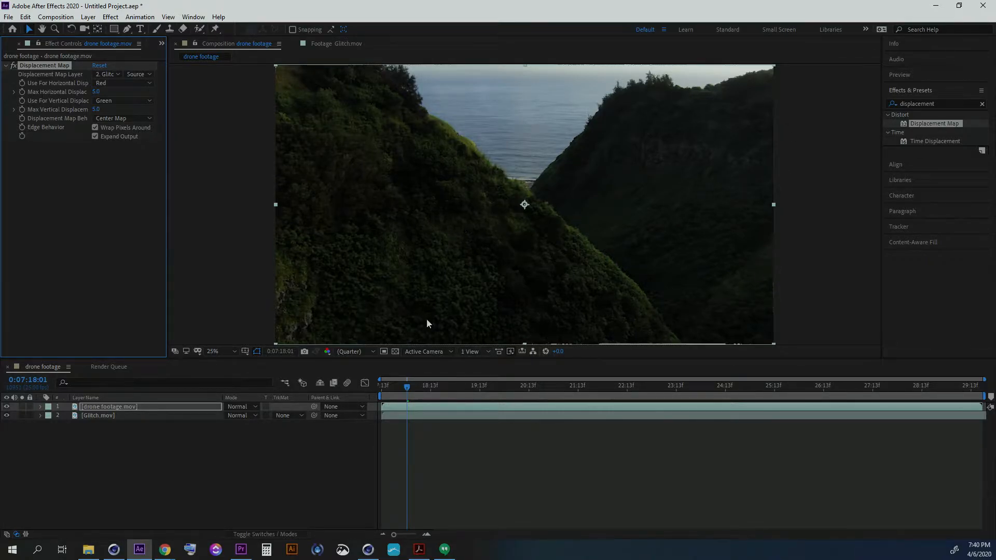
click(65, 195)
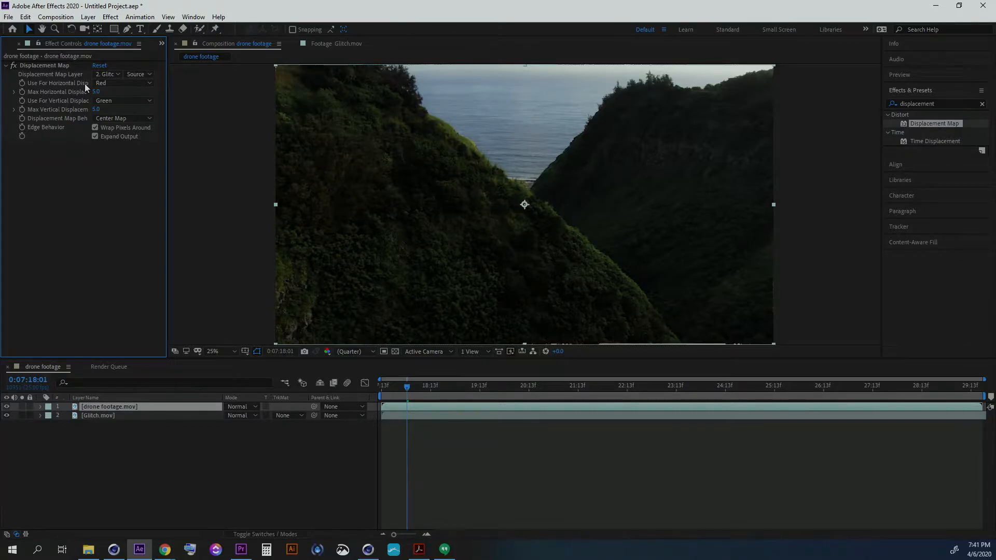
click(136, 83)
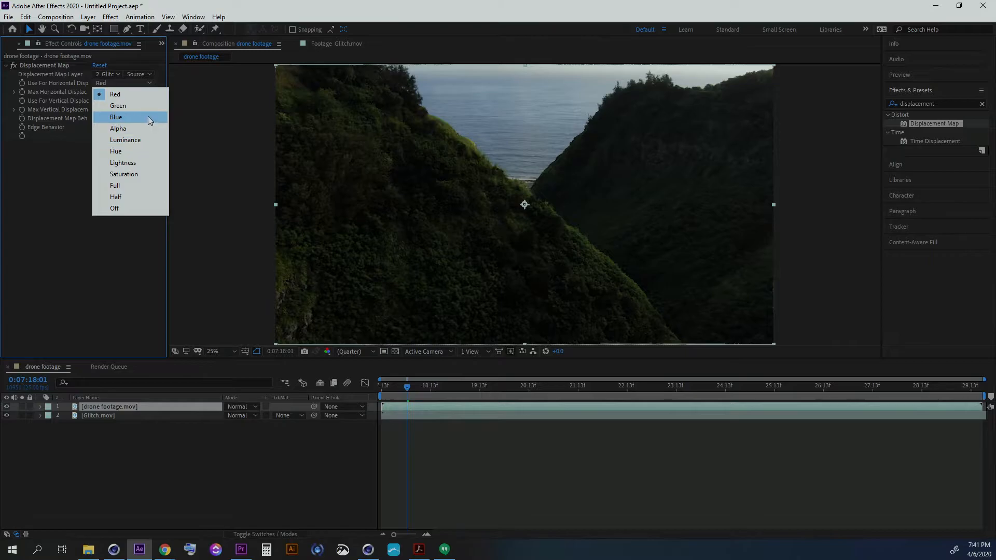
click(132, 142)
Step: Hide the drone footage layer and scrub the timeline to view the glitch layer beneath it
click(6, 407)
drag(404, 388, 491, 390)
click(490, 286)
Step: Find the Lumetri Color effect and apply it to the Glitch.mov layer
click(143, 409)
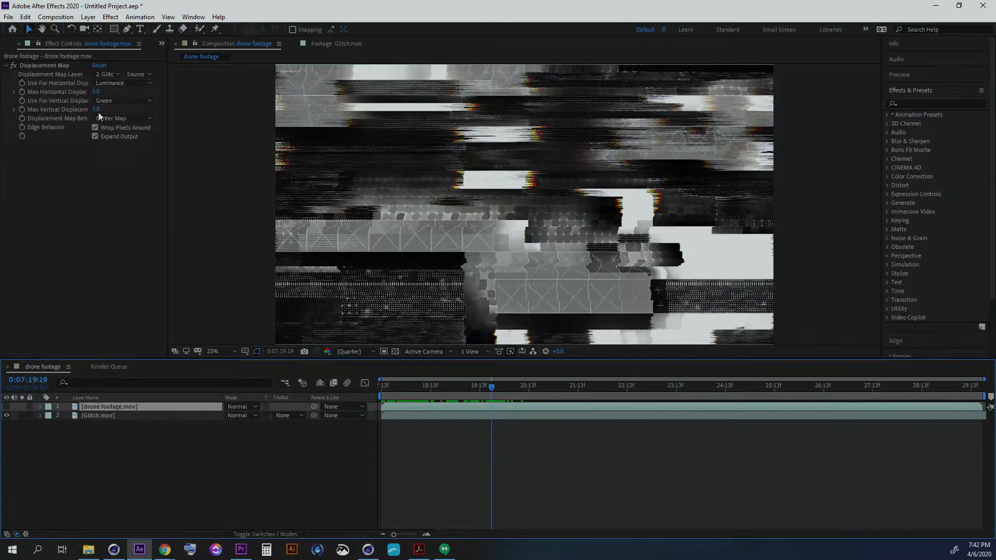
click(128, 415)
click(908, 106)
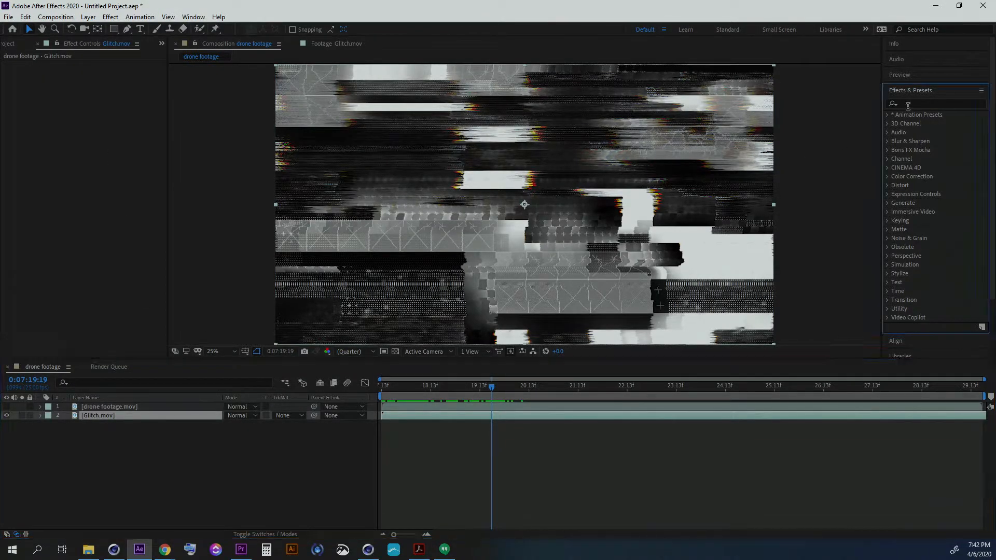
click(934, 105)
text(lume)
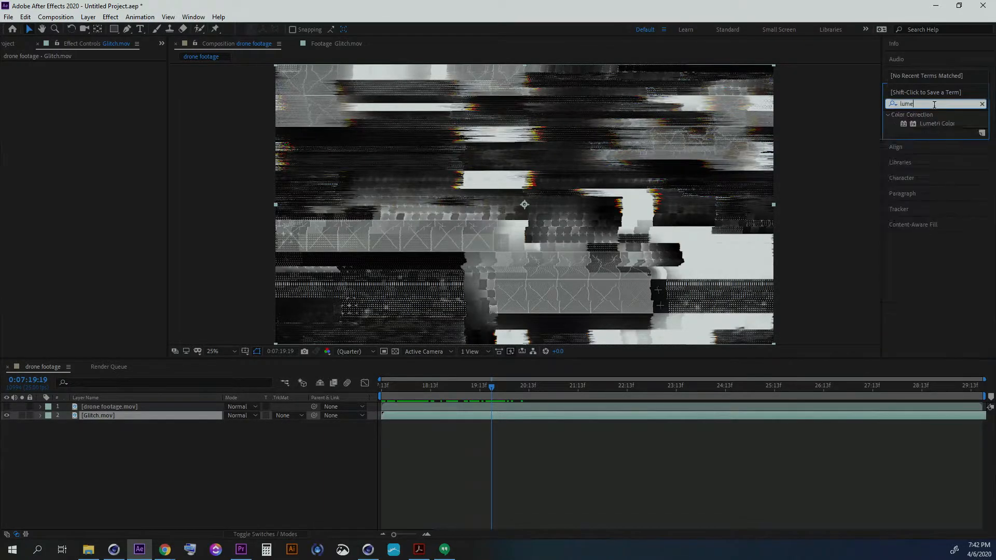
click(942, 124)
drag(942, 123, 141, 418)
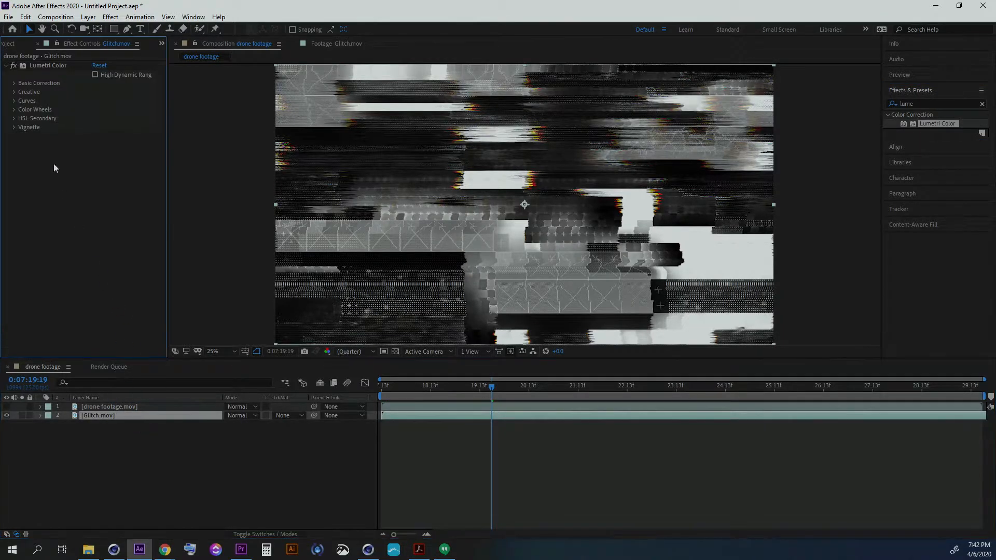
Step: Raise the glitch layer's Lumetri Contrast to 150 under Basic Correction and scrub to check it
click(15, 85)
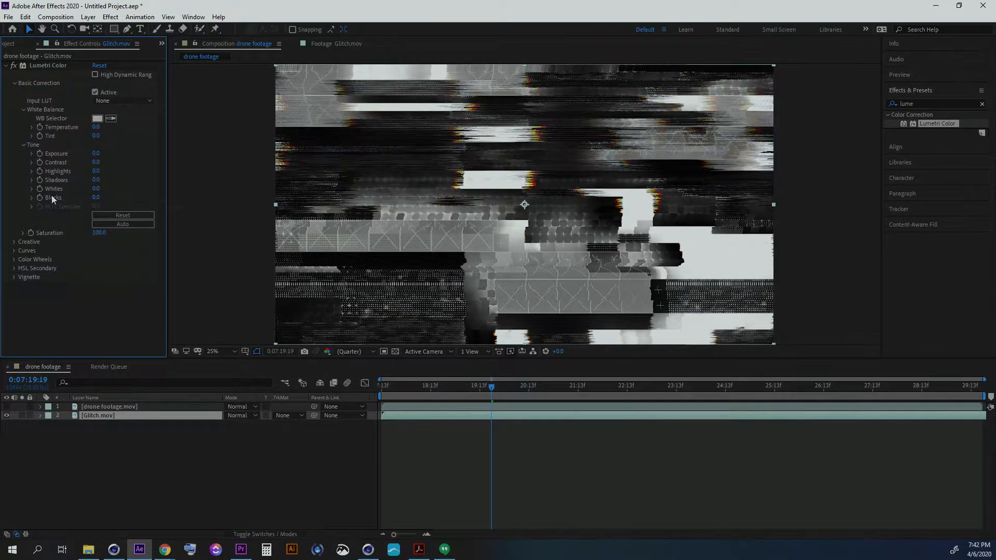
drag(96, 162, 252, 170)
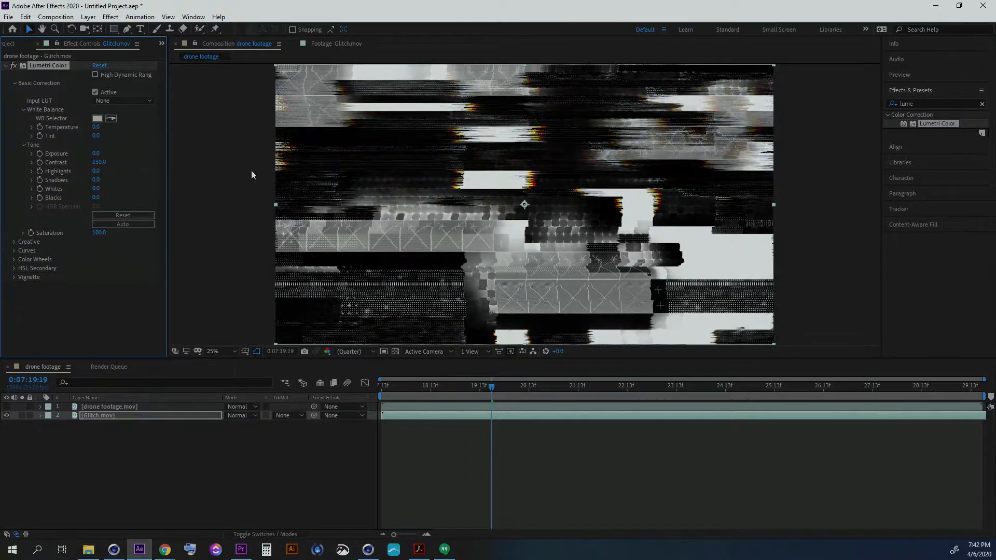
drag(438, 389, 402, 404)
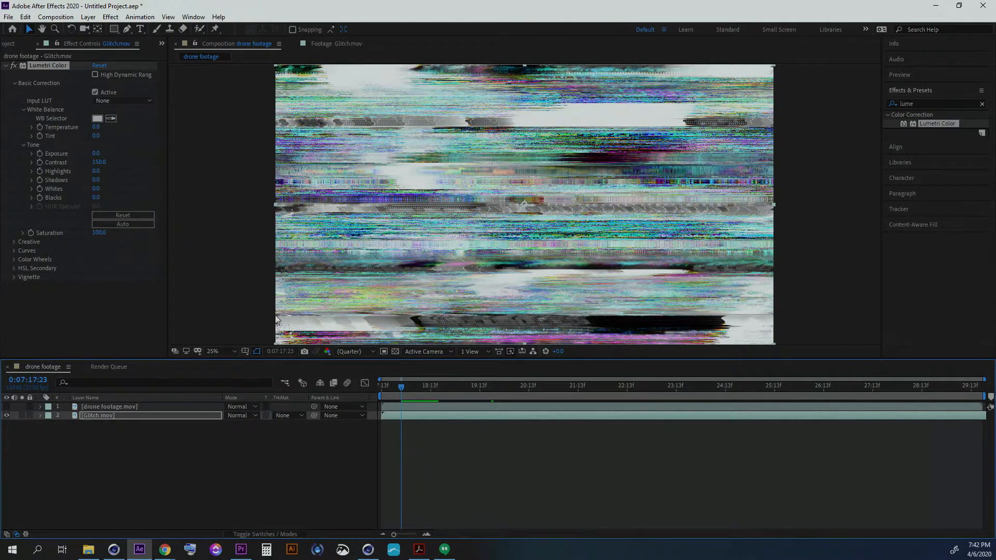
Step: Show the drone footage layer again and set its Use For Vertical Displacement to Lightness
click(115, 408)
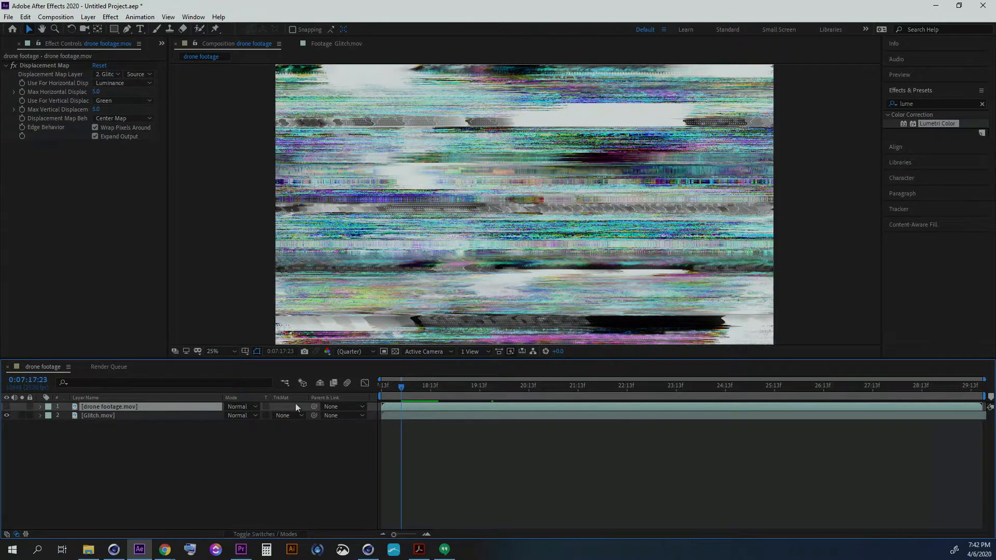
click(7, 407)
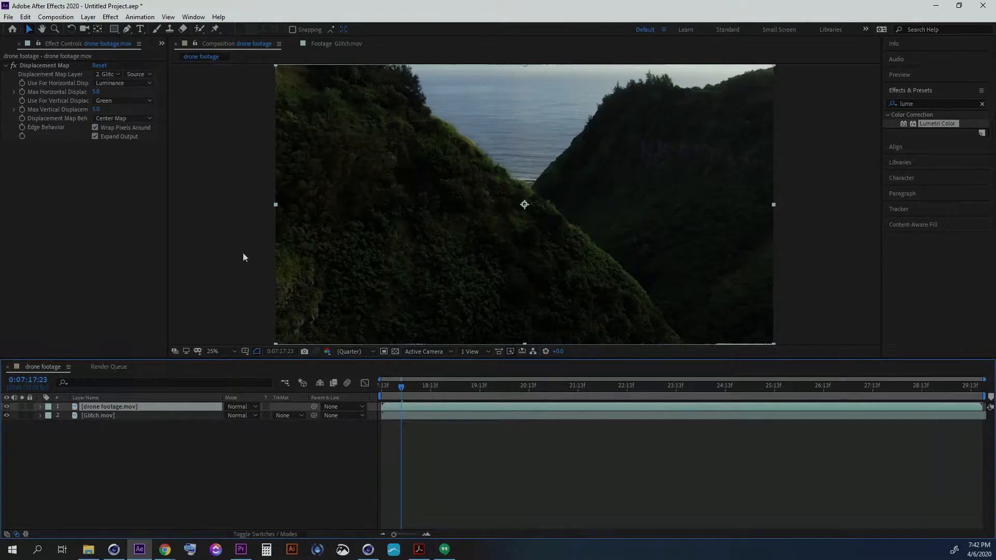
click(108, 102)
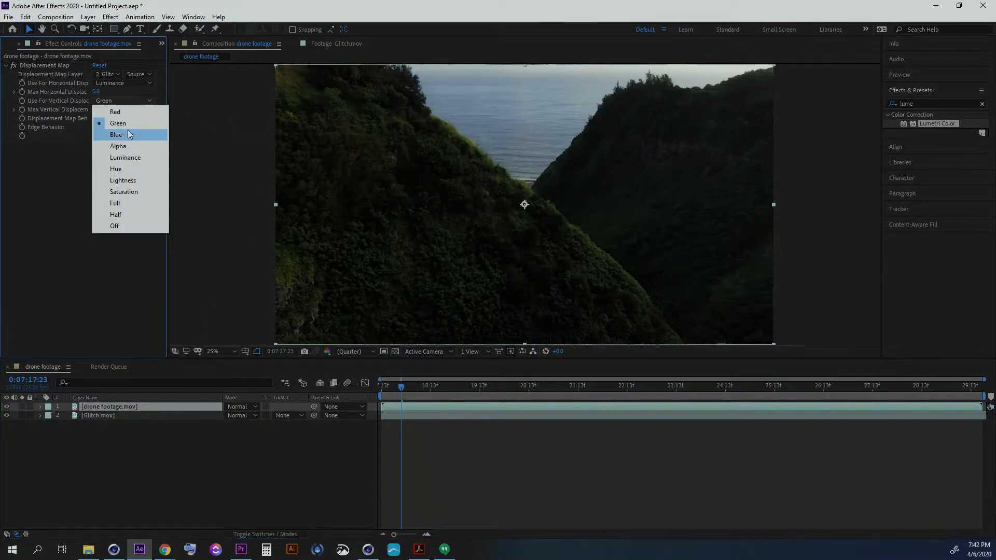
click(136, 178)
drag(409, 394, 456, 394)
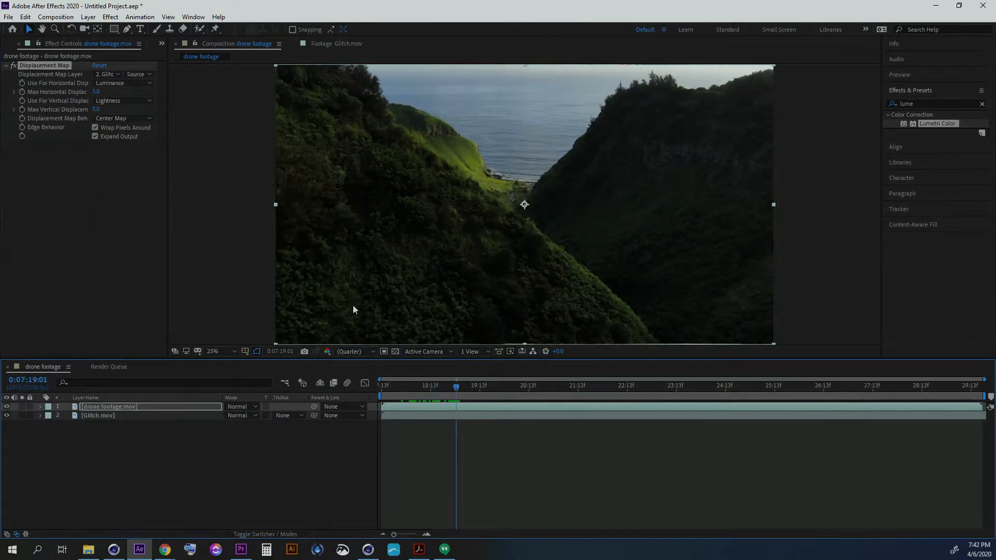
Step: Set Max Horizontal Displacement to 91 and Max Vertical Displacement to 0, and scrub to check the glitch
drag(96, 93, 129, 112)
click(100, 110)
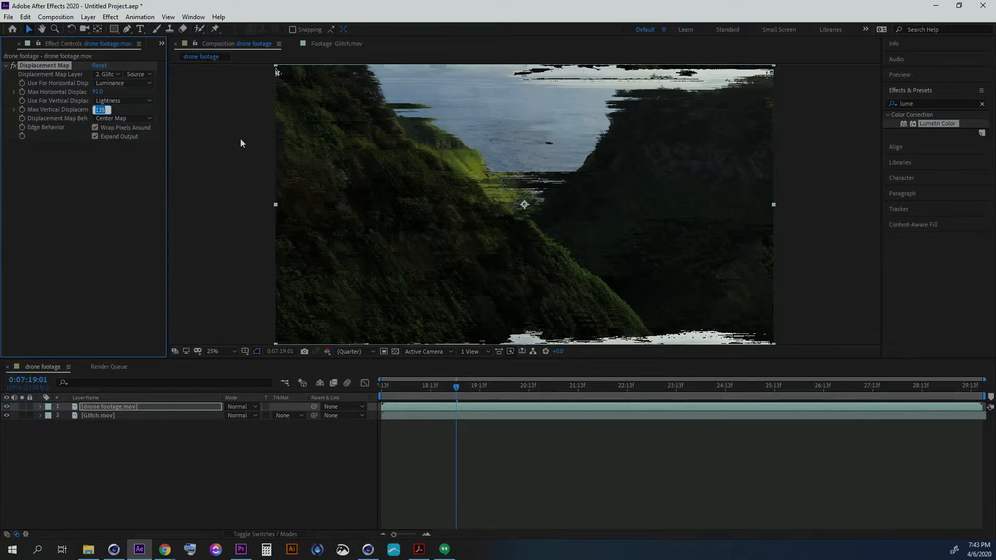
key(Return)
click(100, 109)
text(0)
key(Return)
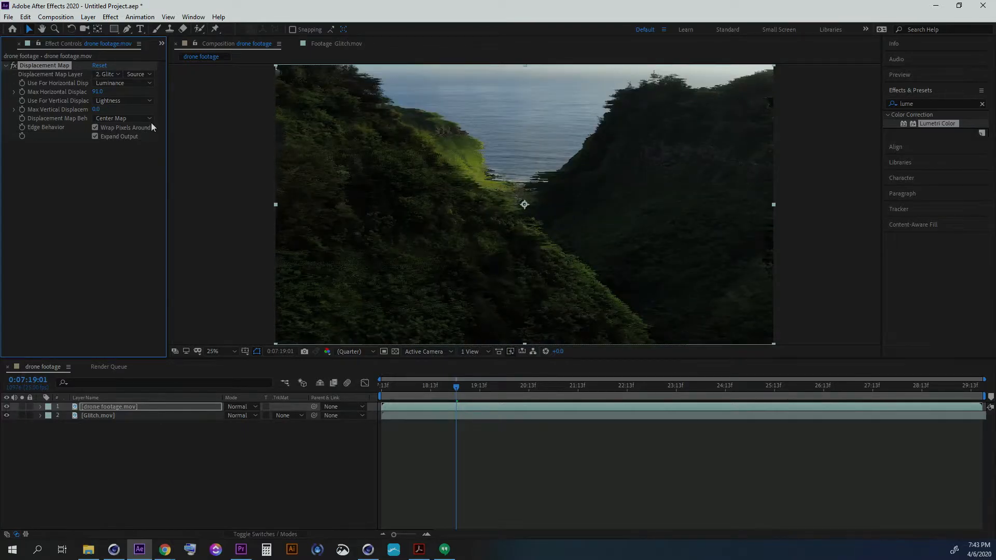
drag(412, 387, 471, 394)
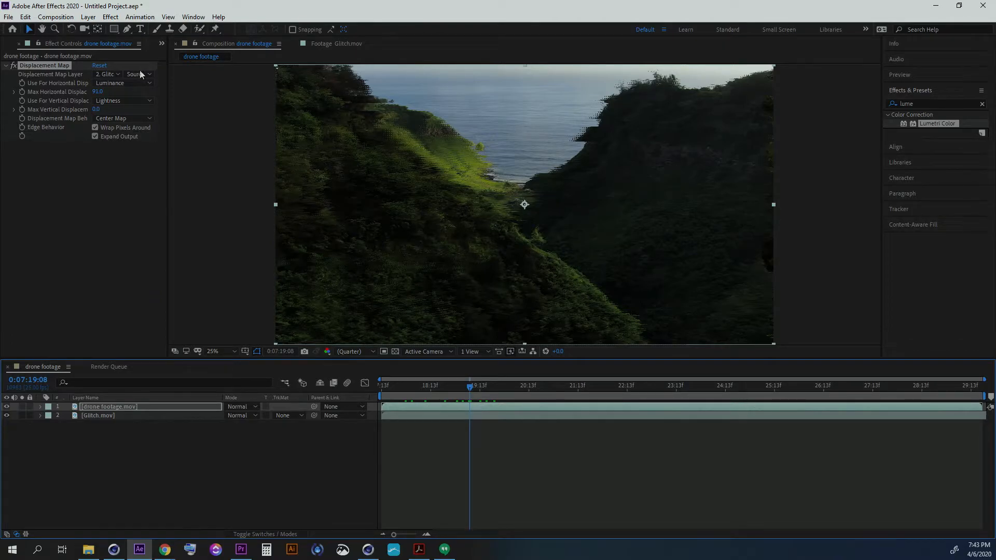
Step: Set Use For Vertical Displacement to Luminance, with maximum displacements of 49 vertically and 172 horizontally
click(123, 100)
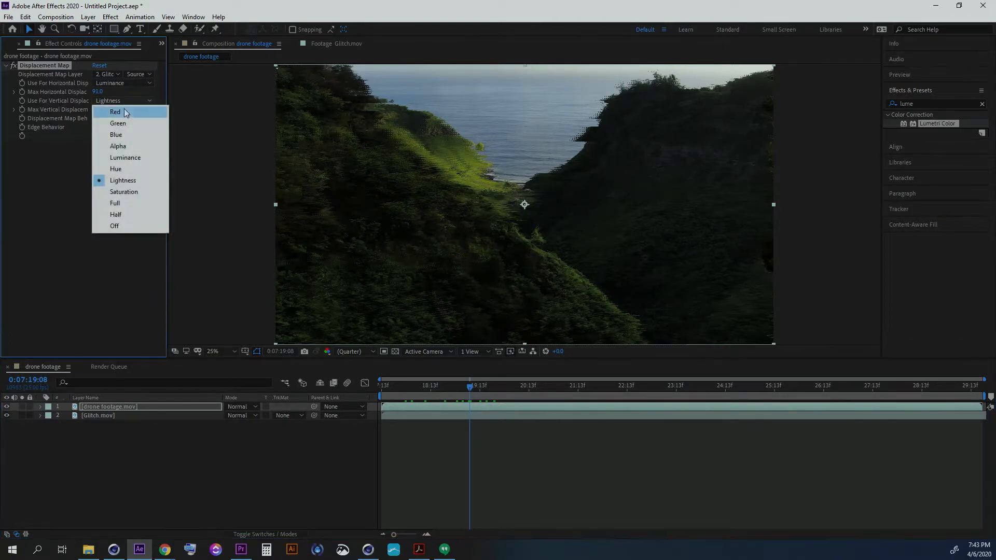
click(136, 159)
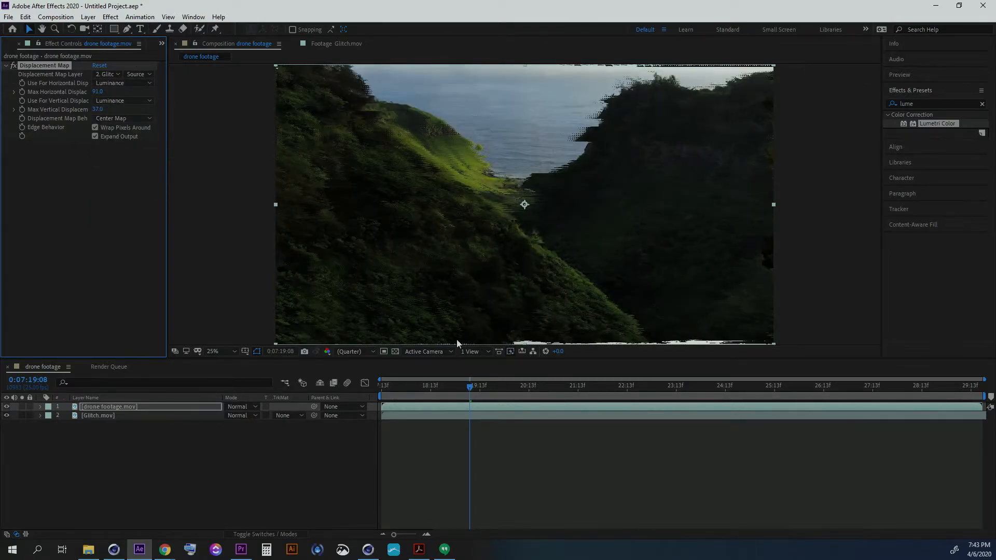
drag(97, 109, 140, 91)
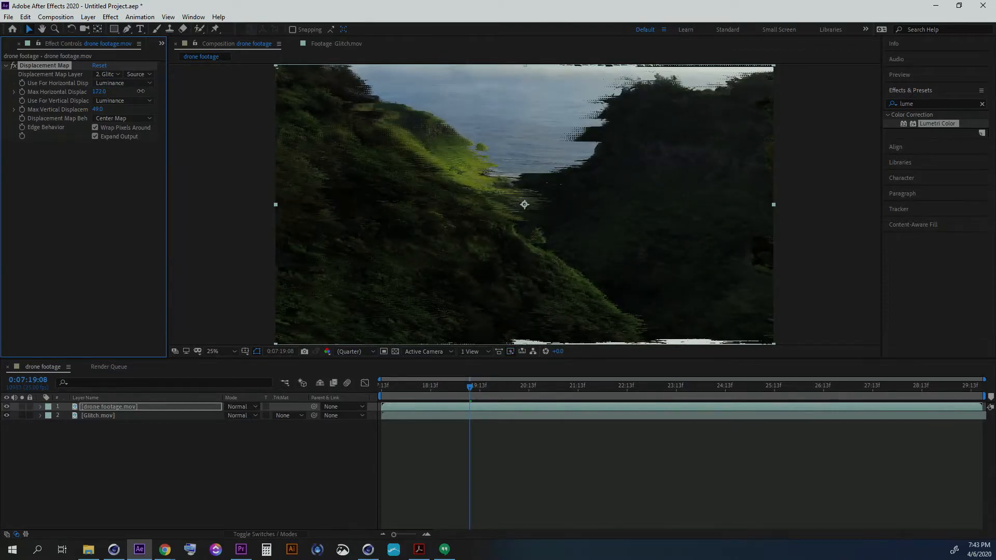
Step: Try Stretch Map to Fit as the Displacement Map Behavior and switch it back to Center Map
click(118, 121)
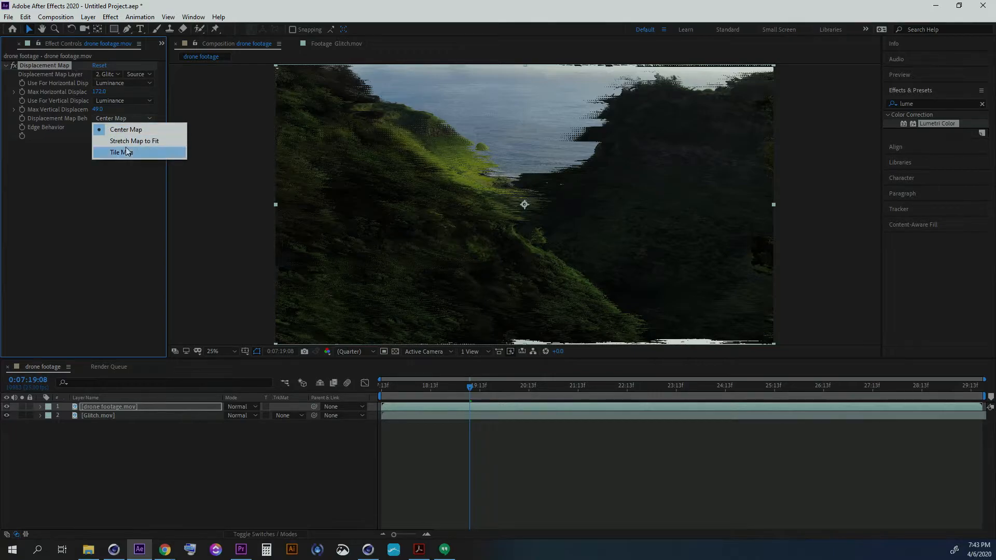
click(130, 142)
click(119, 119)
click(129, 130)
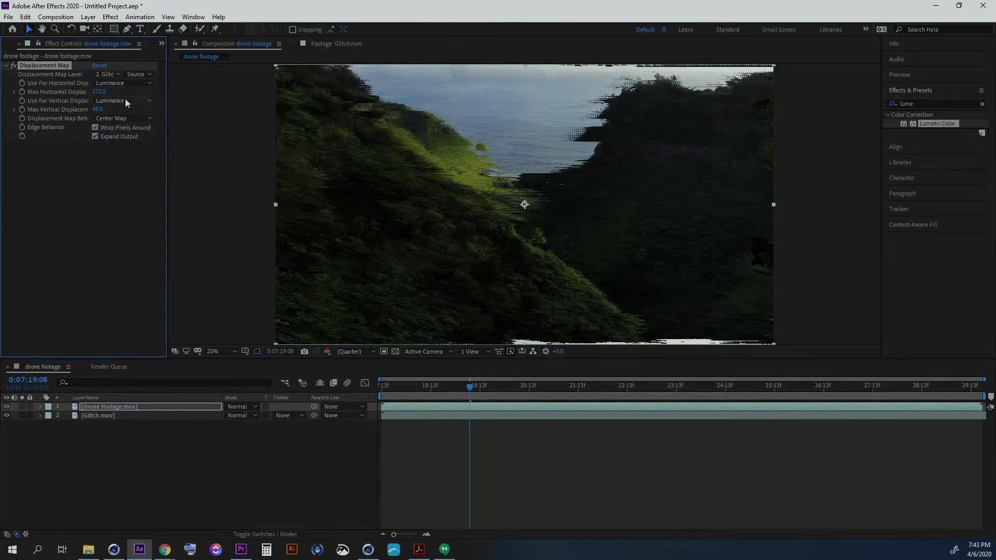
Step: Play back the composition from its start and scrub through it to review the displacement glitch
click(138, 75)
click(52, 194)
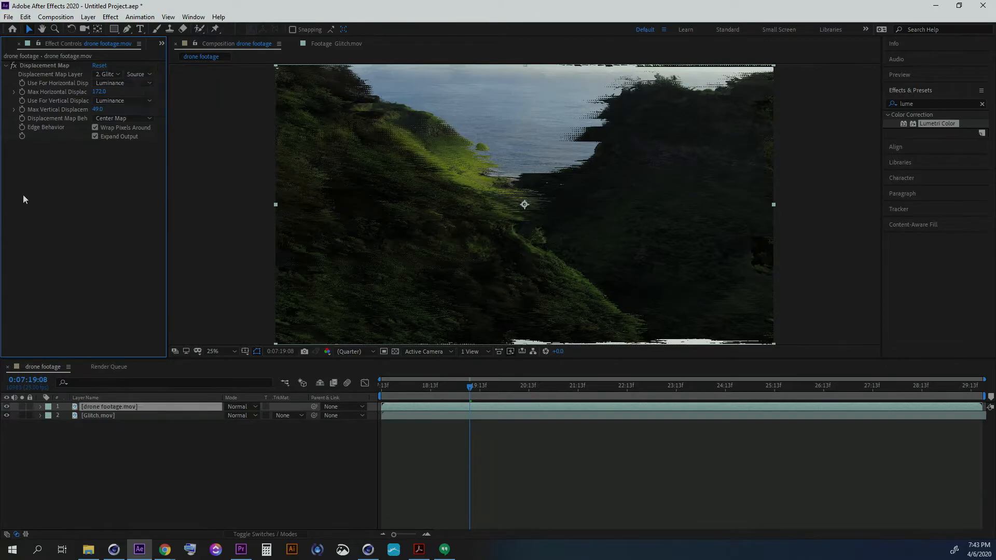
key(space)
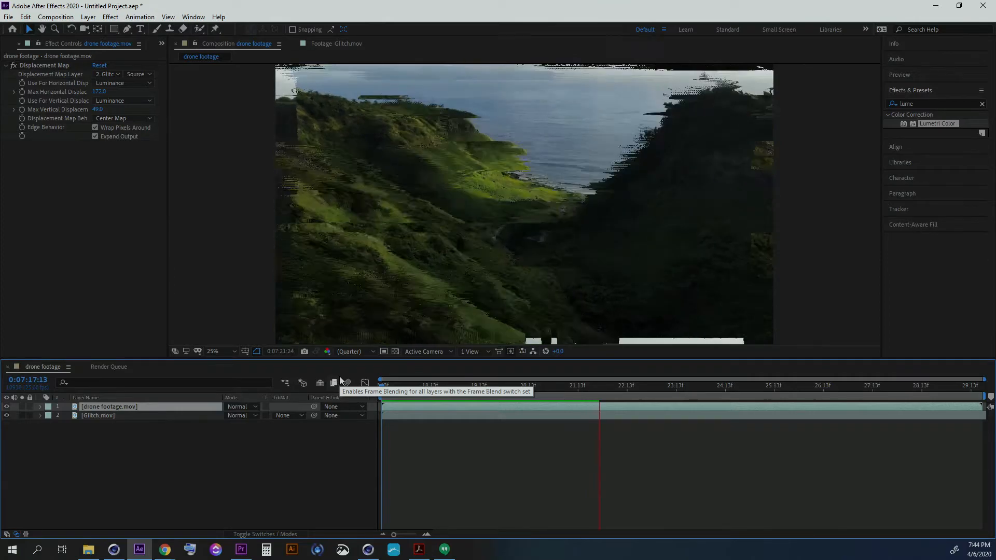
click(520, 389)
drag(520, 389, 497, 396)
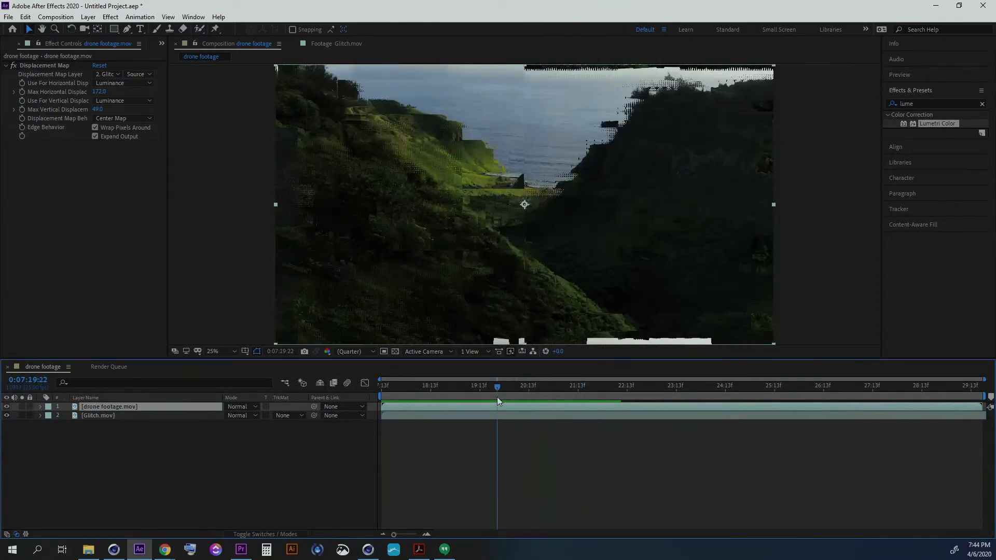
Step: Toggle the drone footage layer's visibility repeatedly to compare the displaced image with the glitch map beneath, and scrub further along
click(7, 407)
click(7, 408)
click(7, 408)
click(7, 407)
click(7, 408)
click(7, 408)
click(7, 408)
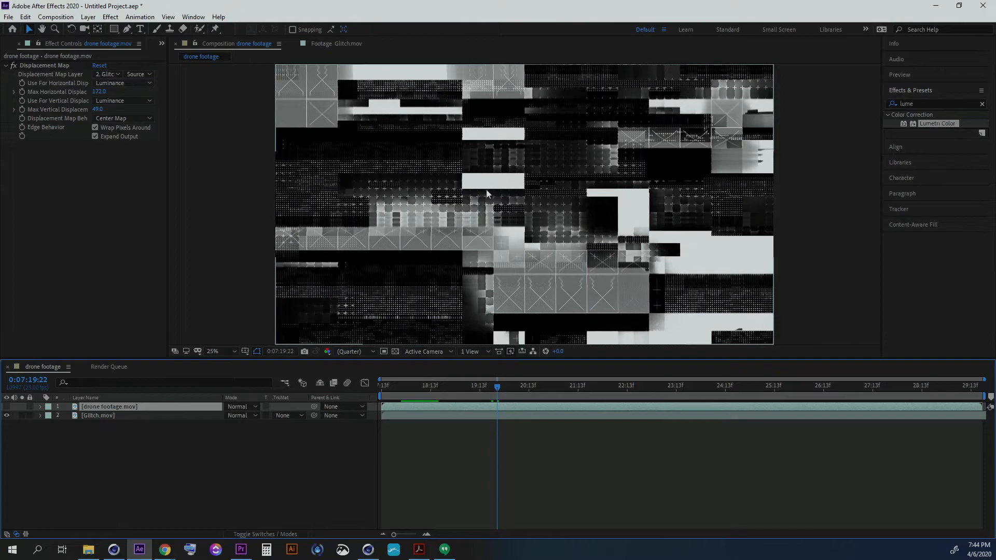
click(7, 408)
click(7, 408)
click(7, 408)
click(7, 408)
click(6, 408)
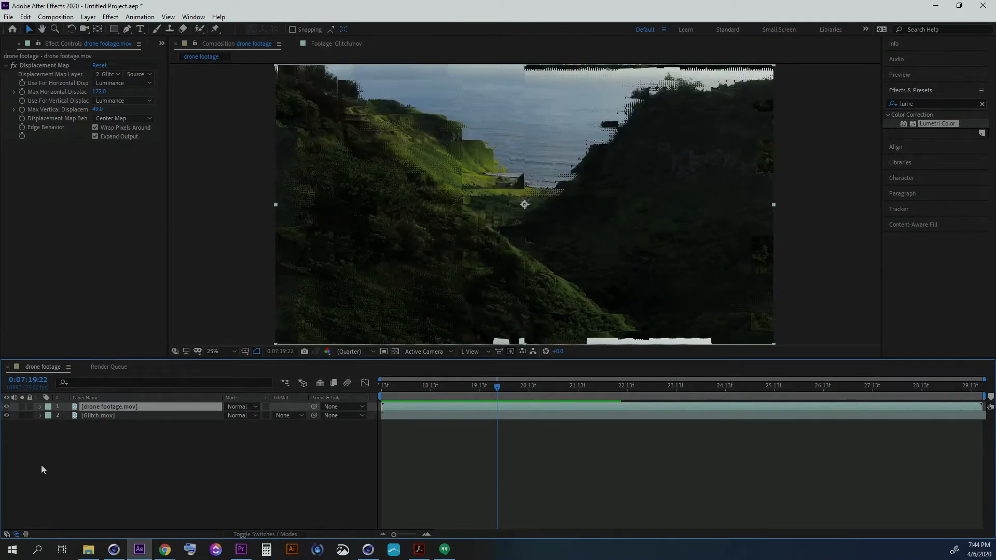
drag(484, 384, 558, 381)
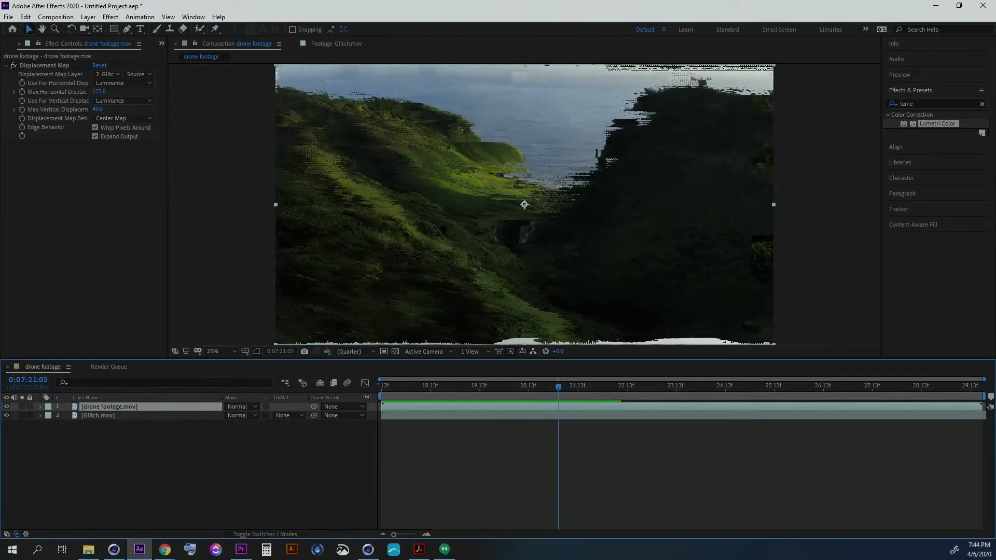
Step: Select the Glitch.mov layer and examine its coloured glitch frames with the drone footage temporarily hidden
click(144, 446)
click(103, 416)
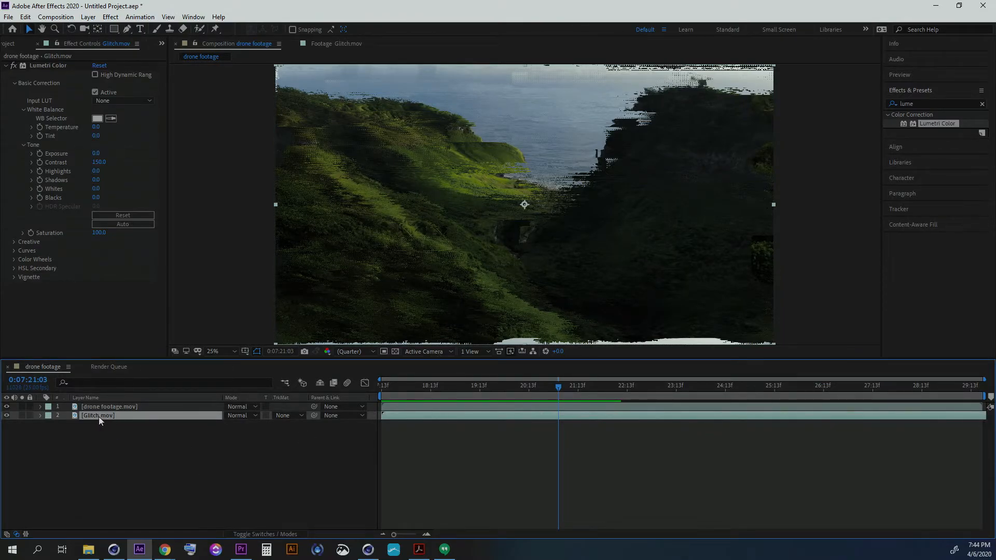
click(481, 386)
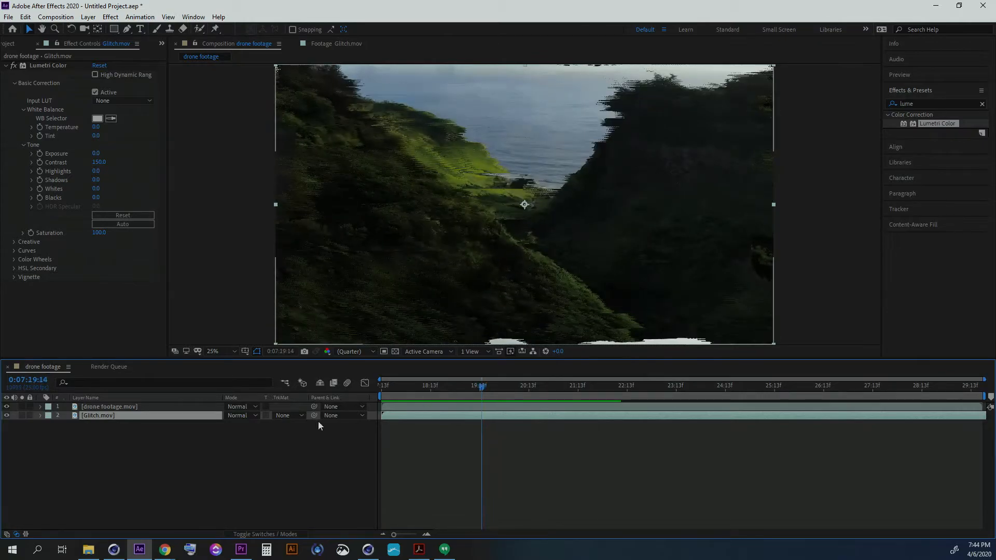
click(6, 416)
drag(474, 389, 525, 393)
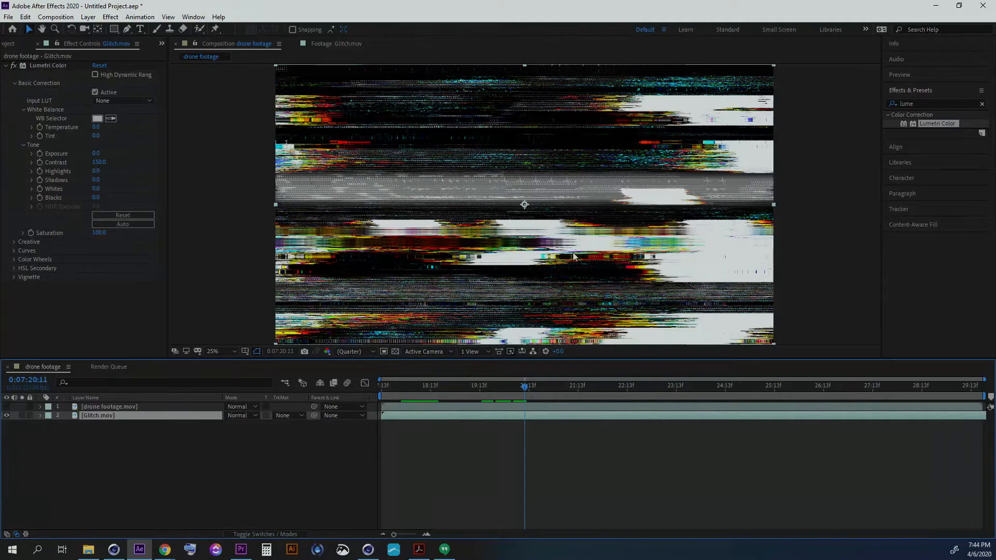
click(7, 407)
Step: Duplicate the Glitch.mov layer and move the copy above the drone footage layer
click(31, 462)
click(94, 407)
click(97, 417)
key(ctrl+d)
drag(102, 418, 105, 405)
click(129, 465)
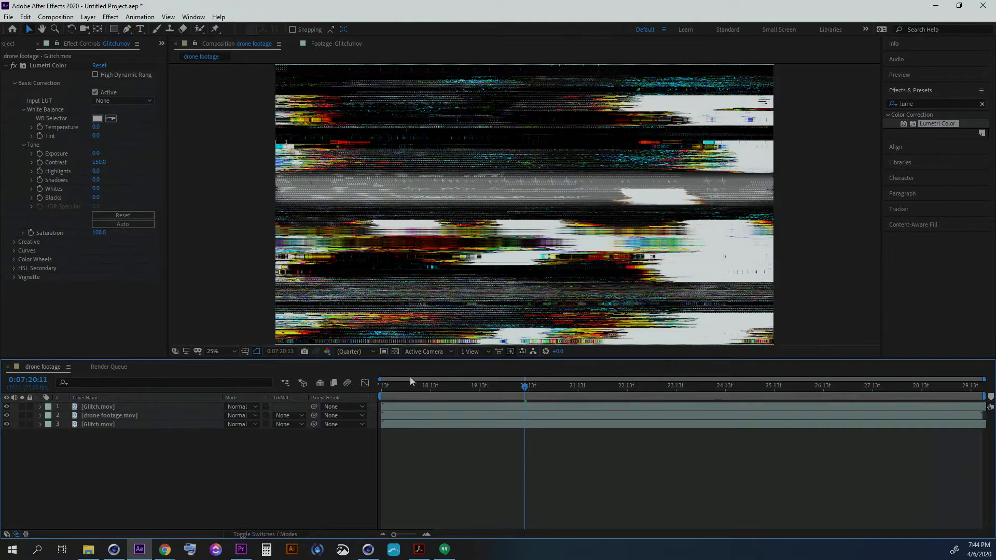
Step: Try the Overlay blending mode on the top Glitch.mov layer and scrub to check the blend
drag(525, 387, 531, 390)
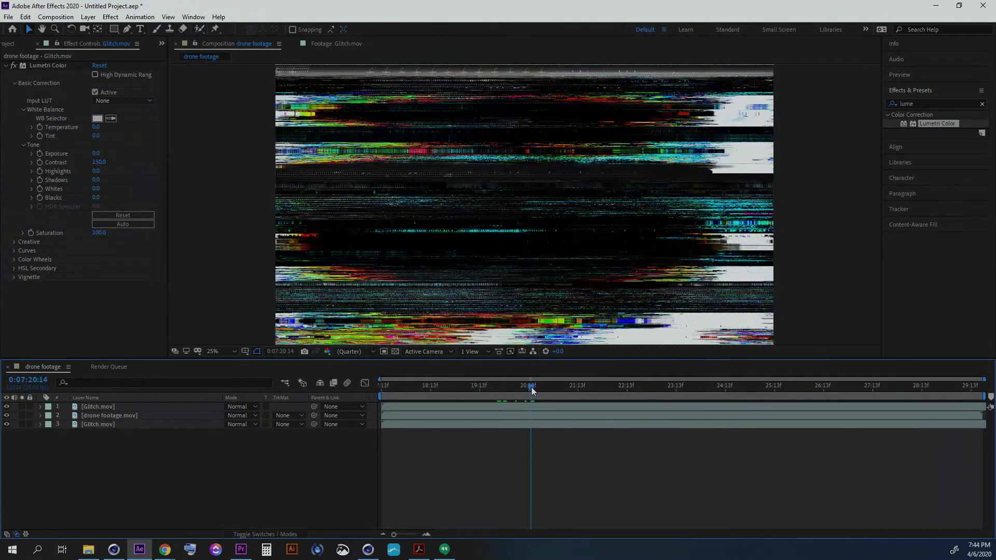
click(250, 409)
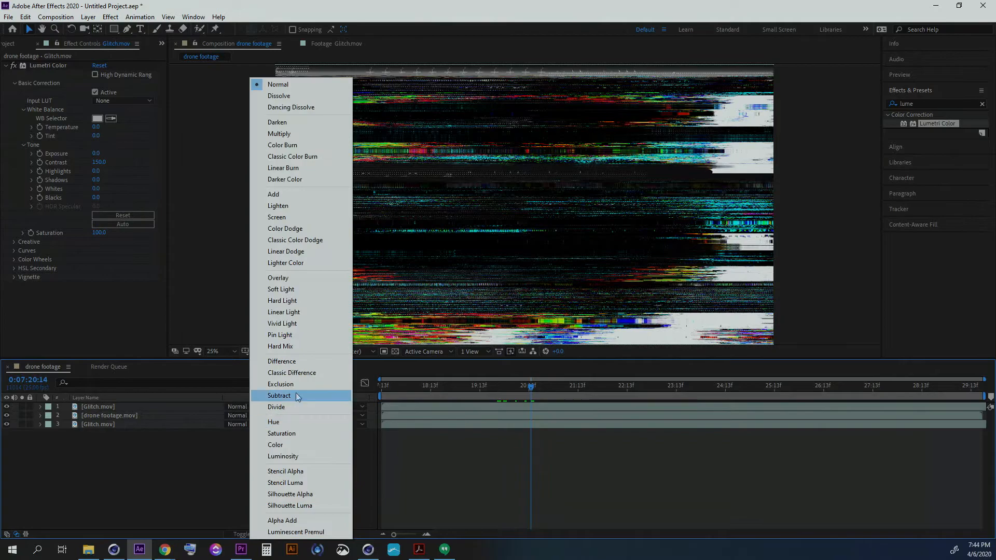
click(293, 277)
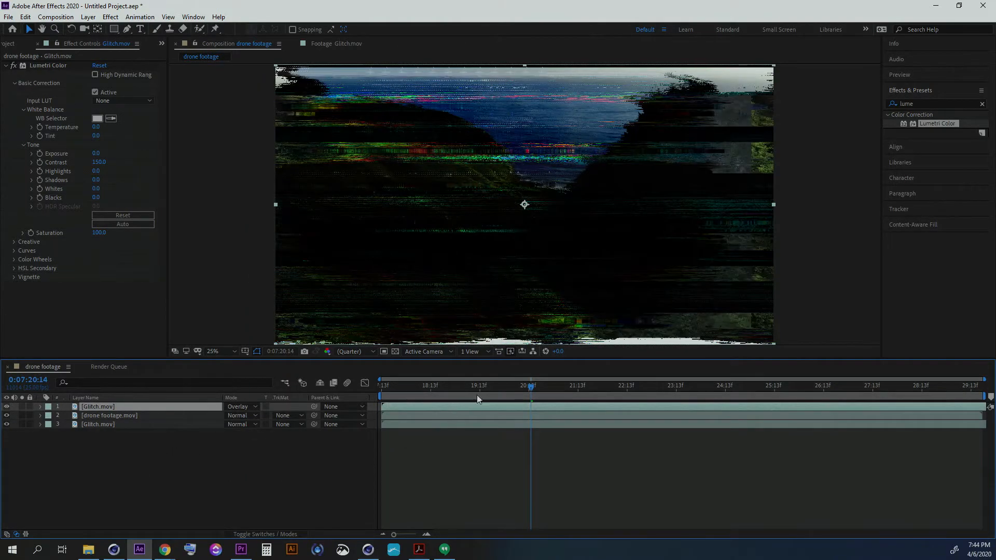
drag(540, 395, 563, 393)
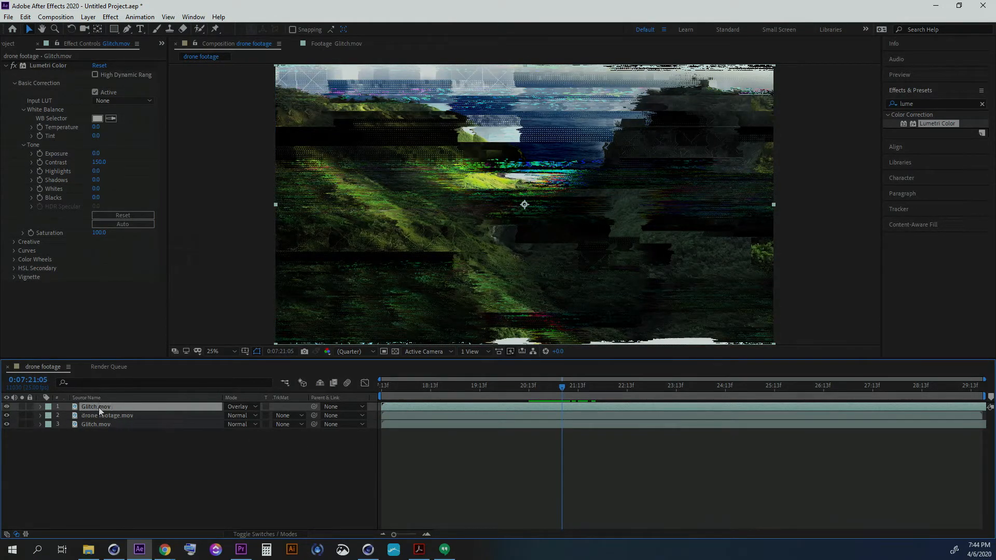
Step: Lower the top Glitch.mov layer's opacity to 17% and scrub to check the overlay
key(t)
drag(236, 418, 190, 420)
drag(522, 395, 458, 388)
Step: Try the Screen blending mode on the top Glitch.mov layer and scrub through the composition
click(242, 407)
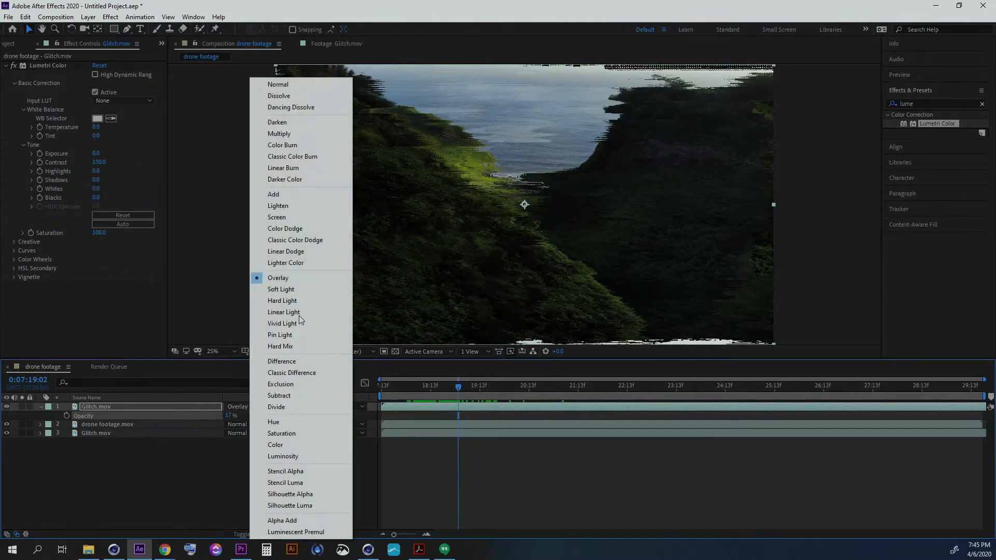
click(298, 217)
drag(464, 386, 526, 388)
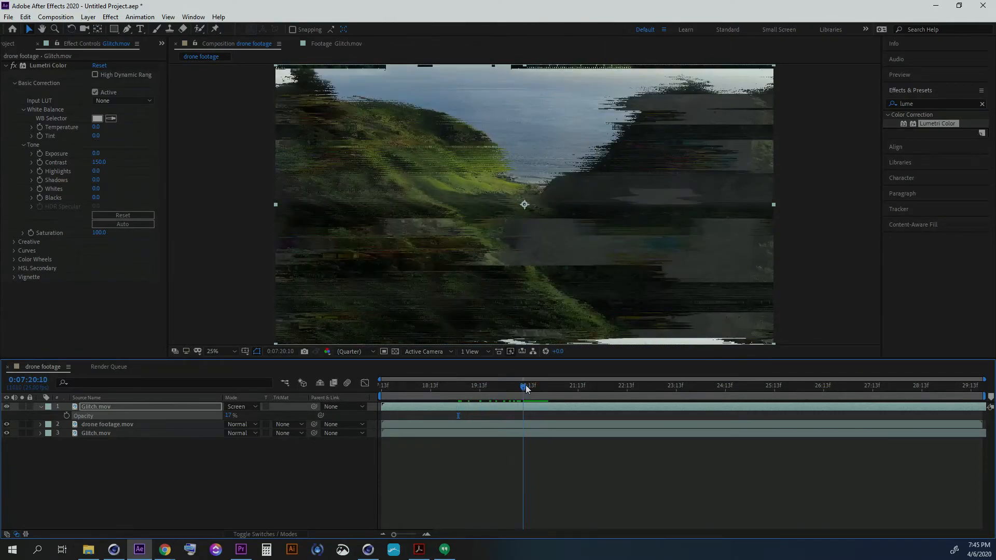
Step: Set the top Glitch.mov layer's blending mode to Add and scrub back to check the look
click(247, 406)
click(294, 197)
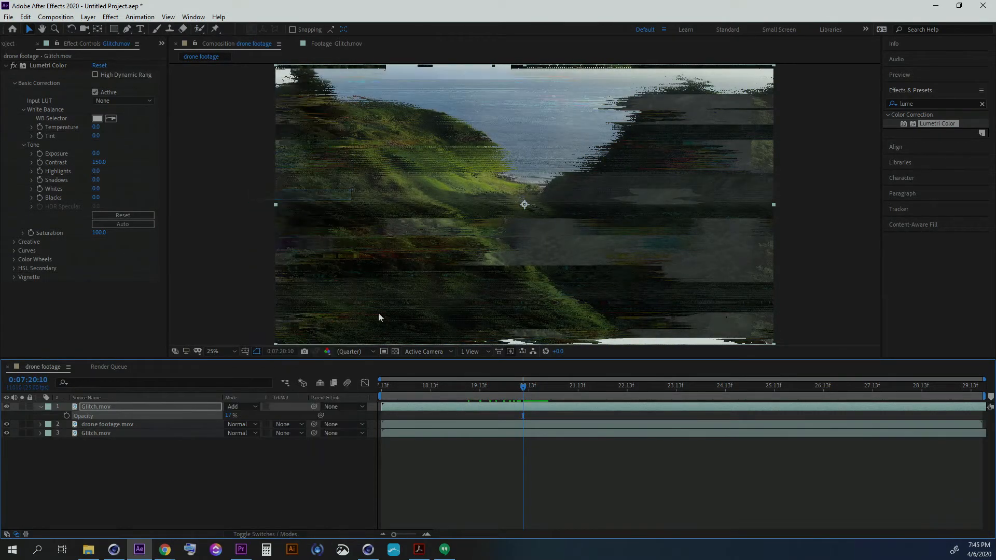
drag(515, 388, 434, 397)
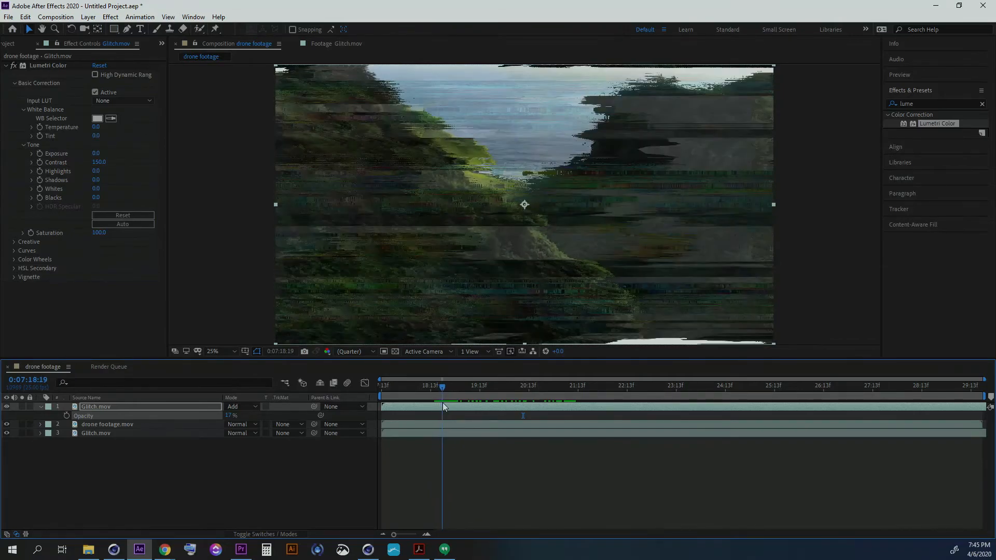
Step: Toggle the bottom Glitch.mov layer's visibility off and on while scrubbing to see whether it affects the displacement
click(7, 433)
mouse_move(459, 388)
mouse_down()
mouse_move(491, 389)
mouse_move(462, 388)
mouse_up()
click(6, 433)
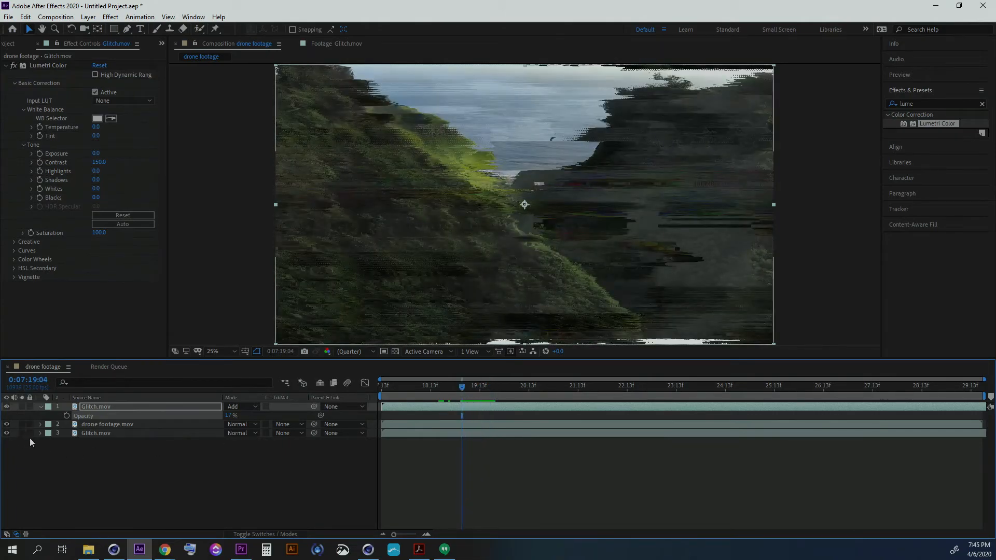
Step: Compare the drone footage with its Displacement Map effect temporarily disabled and enabled while scrubbing
click(98, 425)
click(13, 65)
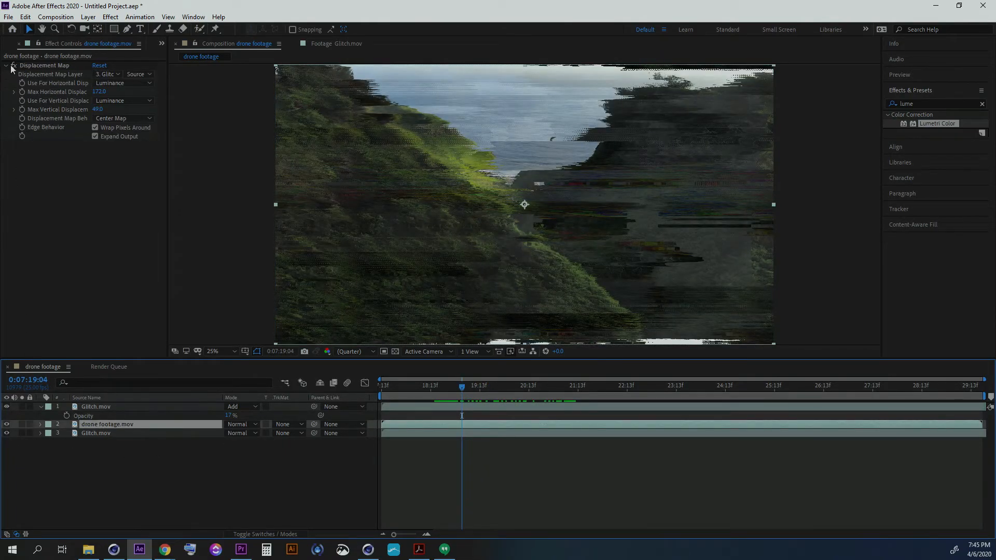
drag(462, 393, 499, 393)
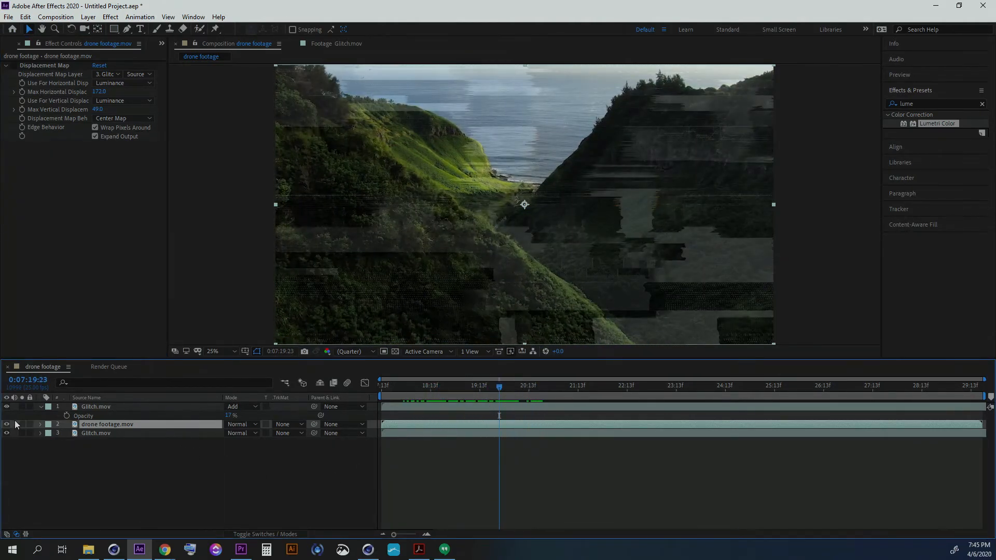
click(11, 66)
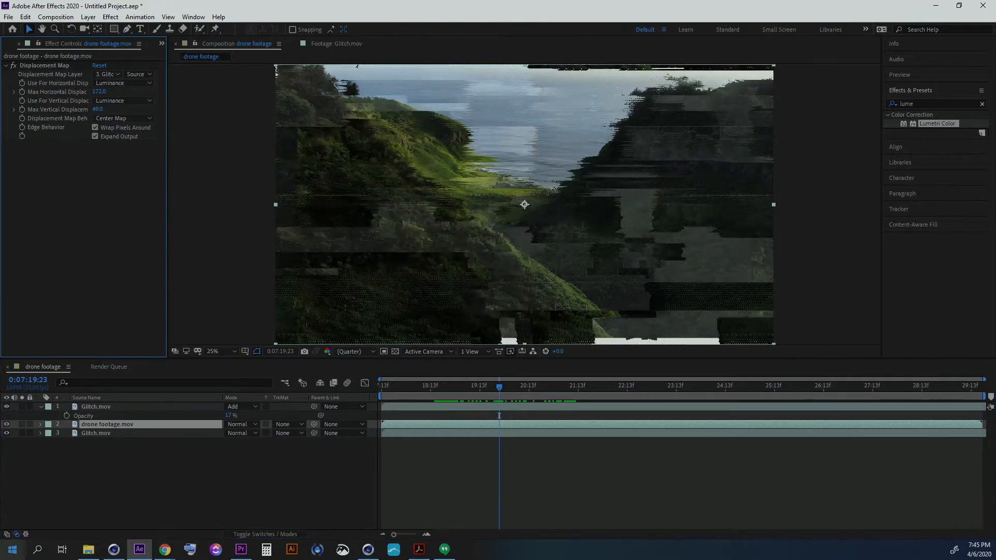
drag(498, 390, 459, 410)
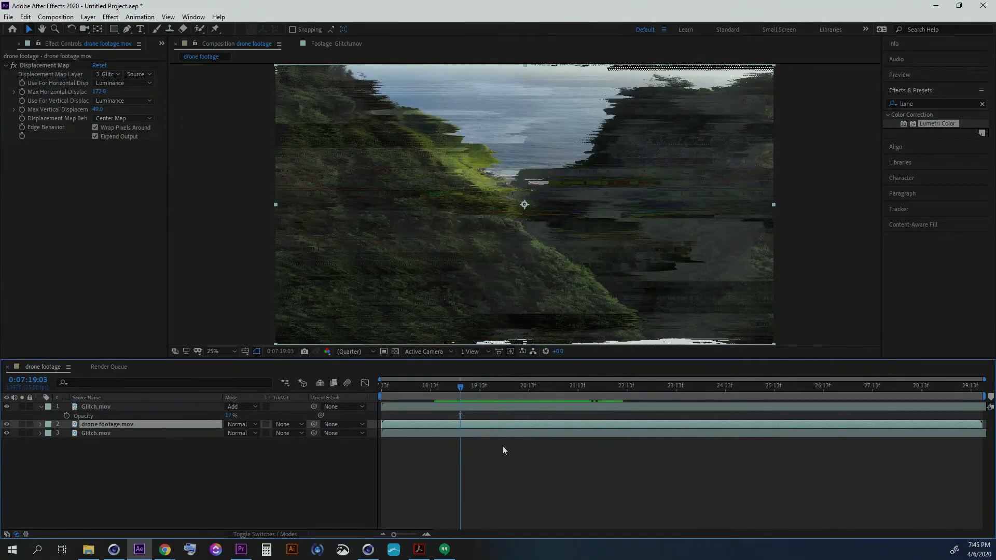